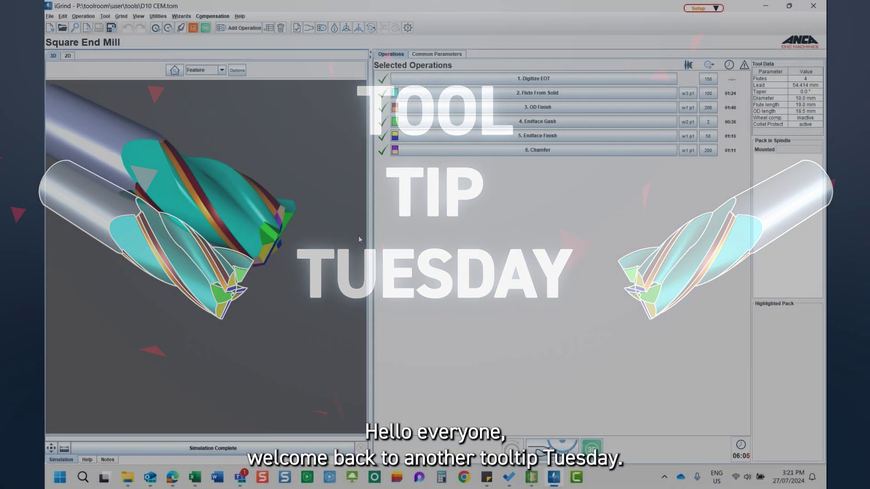
Step: Turn the end mill, then freeze a copy of it with a 15 mm Y offset
{"action": "left_click_drag", "start_coordinate": [302, 227], "coordinate": [283, 264]}
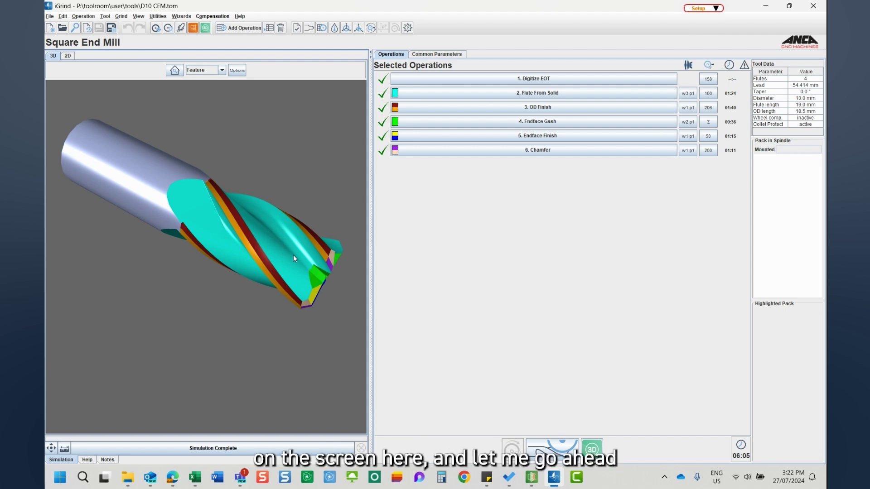
{"action": "left_click_drag", "start_coordinate": [293, 255], "coordinate": [241, 290]}
{"action": "left_click", "coordinate": [237, 71]}
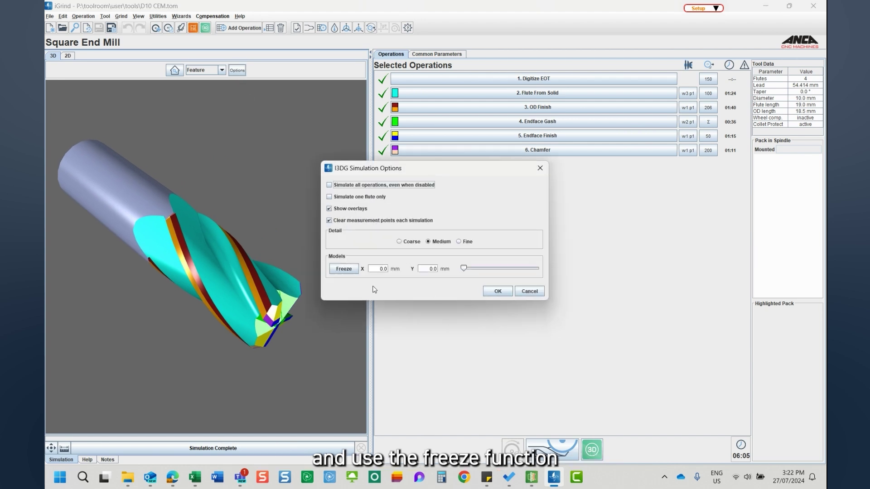
{"action": "left_click", "coordinate": [344, 268]}
{"action": "double_click", "coordinate": [423, 271]}
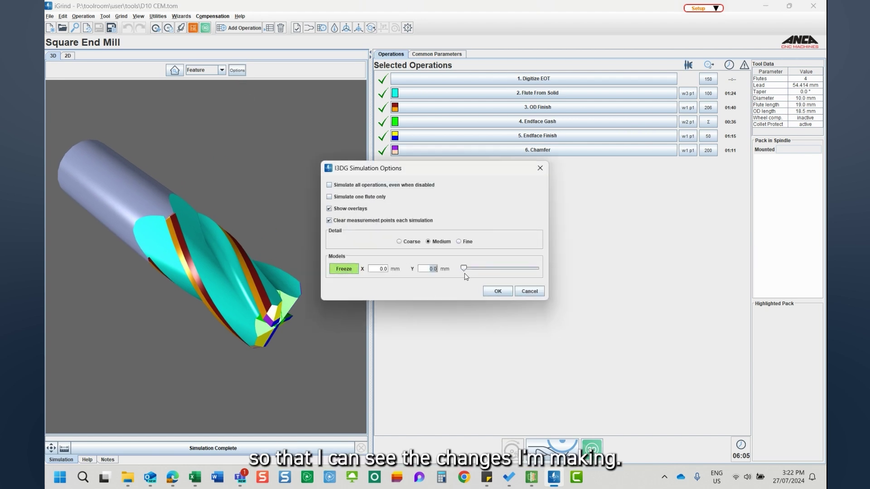
{"action": "type", "text": "15"}
{"action": "left_click", "coordinate": [498, 292]}
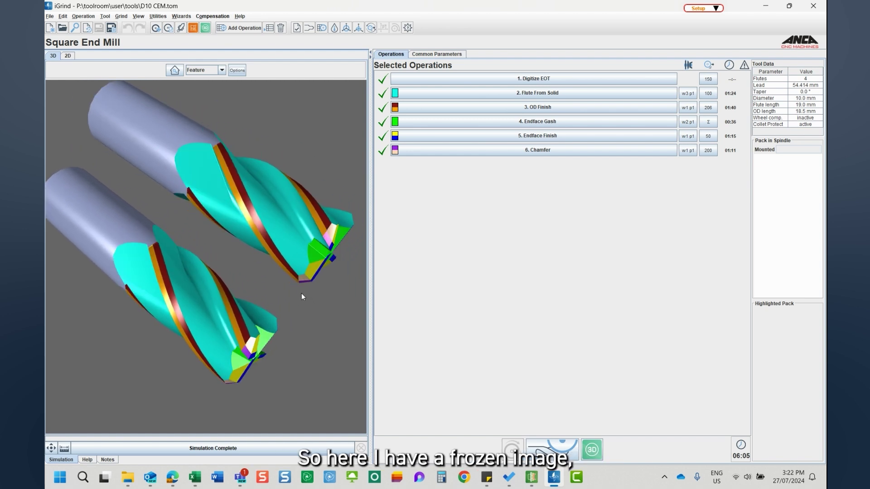
{"action": "left_click_drag", "start_coordinate": [241, 329], "coordinate": [245, 317]}
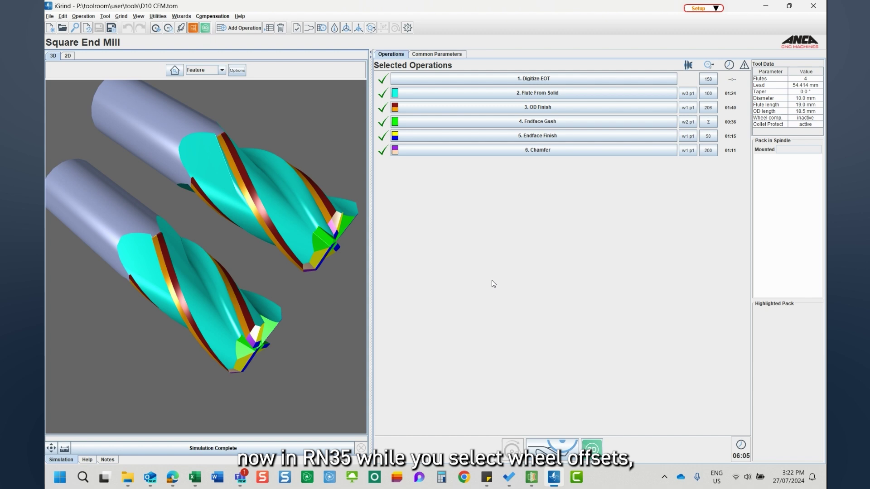
Step: Show the wheel offset table, with all offsets at 0.0 mm, and zoom onto both models' end faces
{"action": "left_click", "coordinate": [346, 28]}
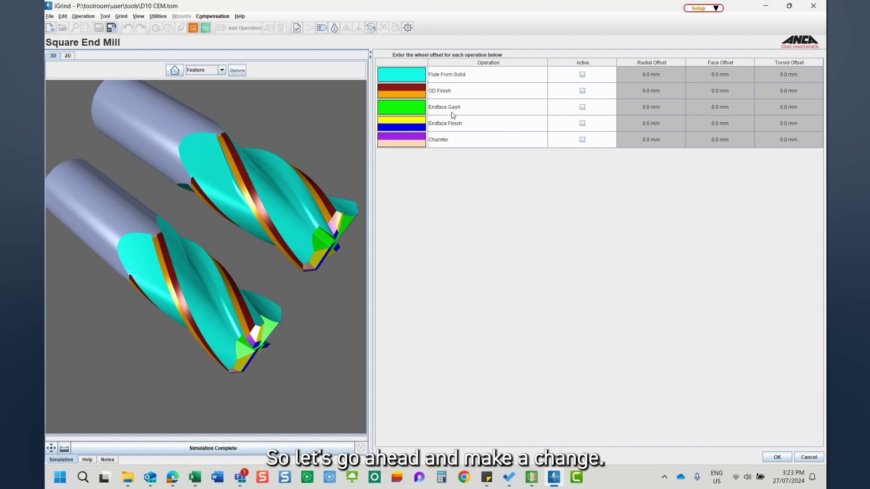
{"action": "left_click_drag", "start_coordinate": [299, 236], "coordinate": [298, 206]}
{"action": "scroll", "coordinate": [299, 222], "scroll_direction": "up", "scroll_amount": 5}
{"action": "left_click_drag", "start_coordinate": [300, 236], "coordinate": [305, 215]}
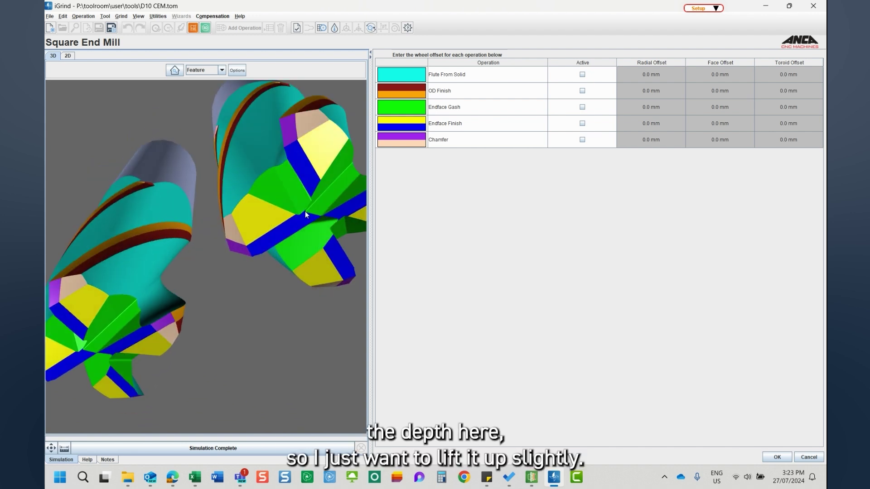
Step: Activate the Endface Gash wheel offset with a -0.2 mm radial offset and inspect the end faces
{"action": "left_click", "coordinate": [582, 108]}
{"action": "double_click", "coordinate": [652, 110]}
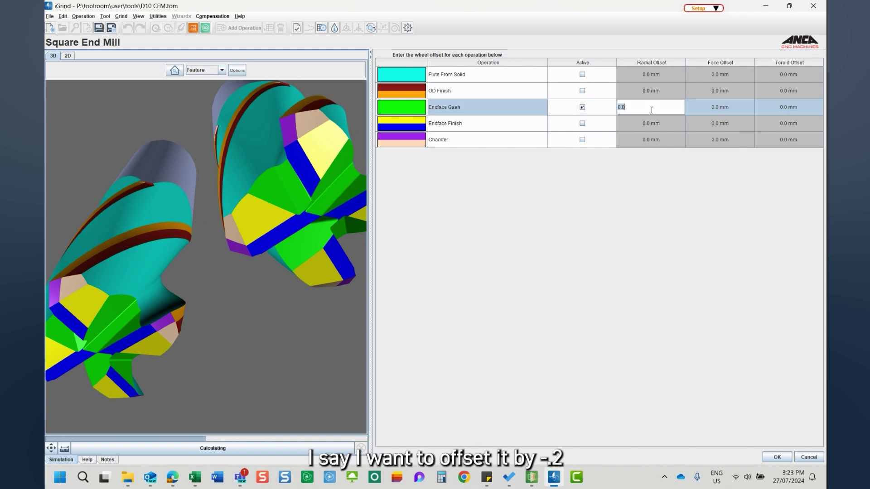
{"action": "type", "text": "-"}
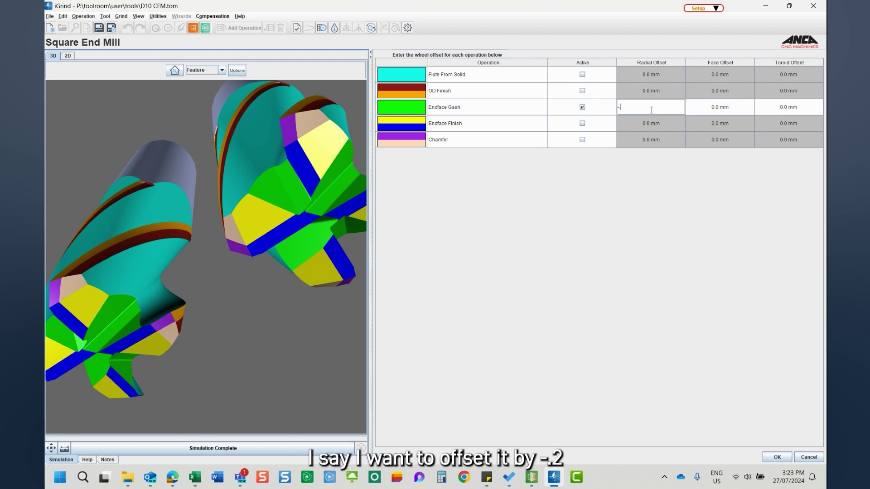
{"action": "type", "text": "0.2"}
{"action": "key", "text": "Return"}
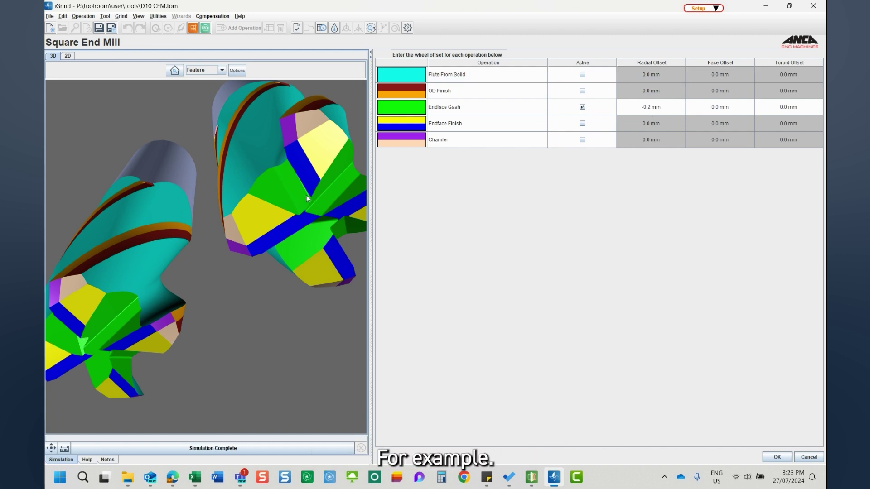
{"action": "left_click_drag", "start_coordinate": [347, 267], "coordinate": [206, 243]}
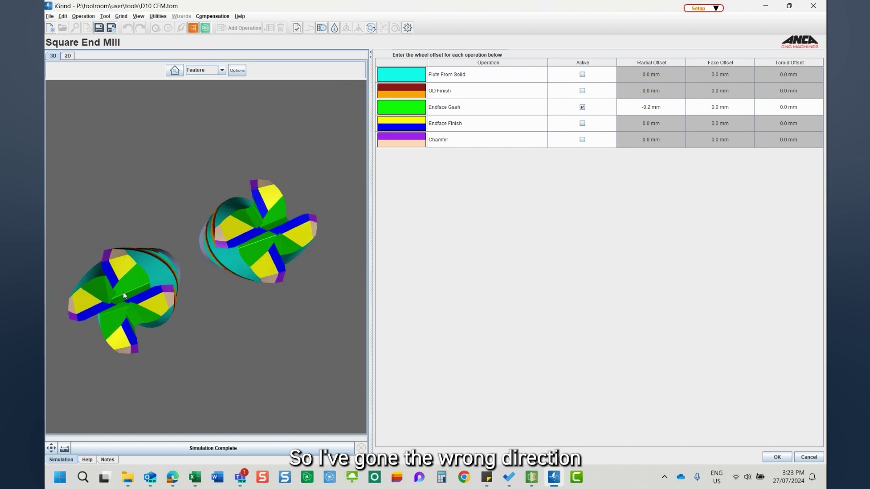
{"action": "right_click", "coordinate": [261, 228]}
{"action": "left_click", "coordinate": [257, 230]}
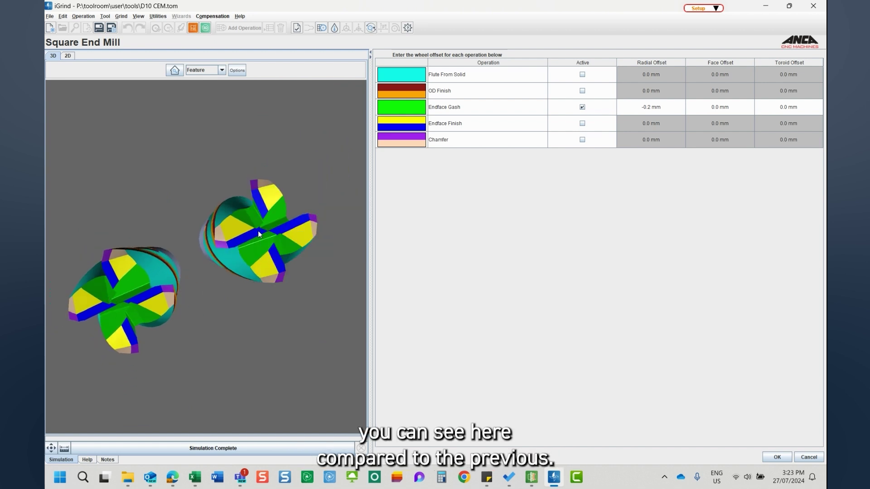
Step: Correct the Endface Gash radial offset to 0.2 mm and compare both models from the side
{"action": "double_click", "coordinate": [649, 108]}
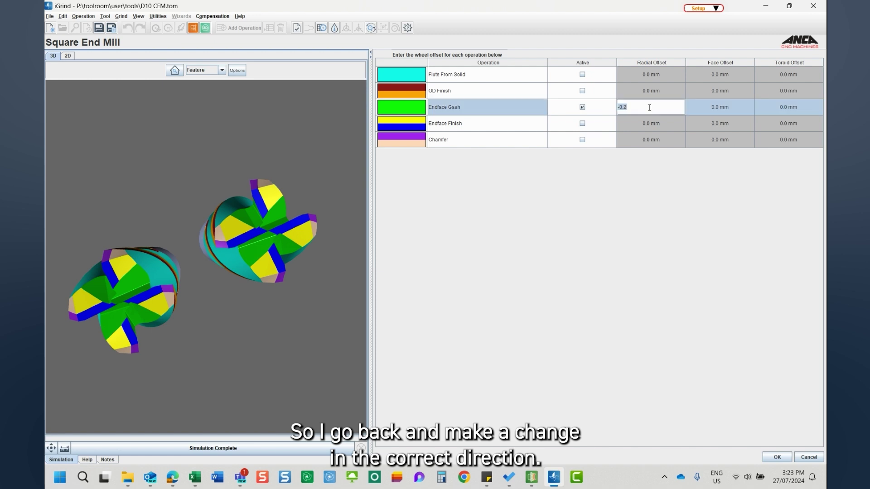
{"action": "type", "text": "0.2"}
{"action": "key", "text": "Return"}
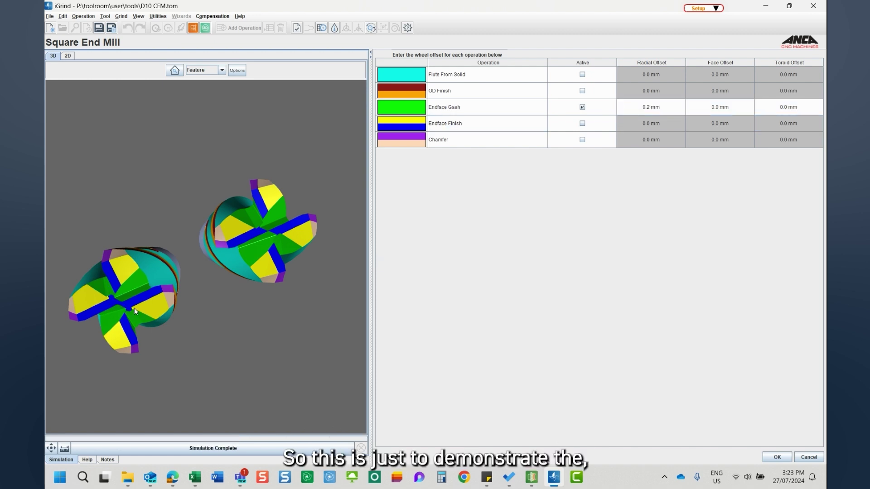
{"action": "mouse_move", "coordinate": [135, 308]}
{"action": "left_mouse_down"}
{"action": "mouse_move", "coordinate": [168, 320]}
{"action": "mouse_move", "coordinate": [100, 284]}
{"action": "left_mouse_up"}
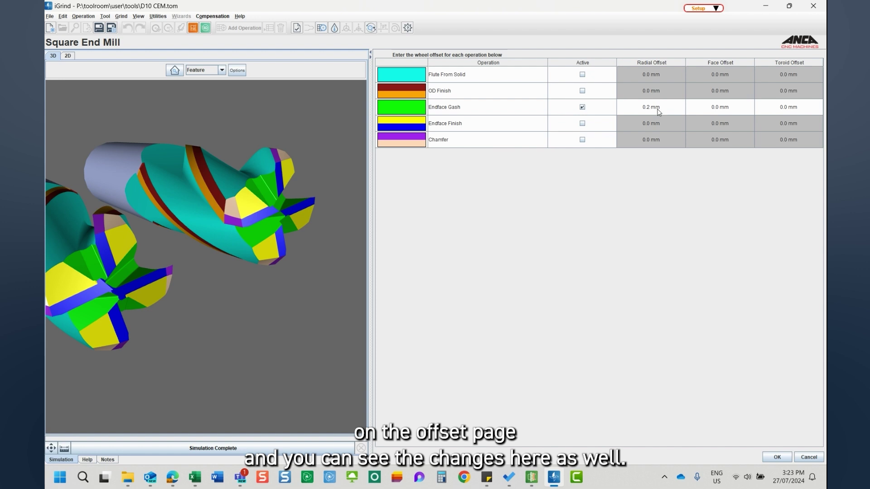
{"action": "left_click_drag", "start_coordinate": [224, 253], "coordinate": [232, 256]}
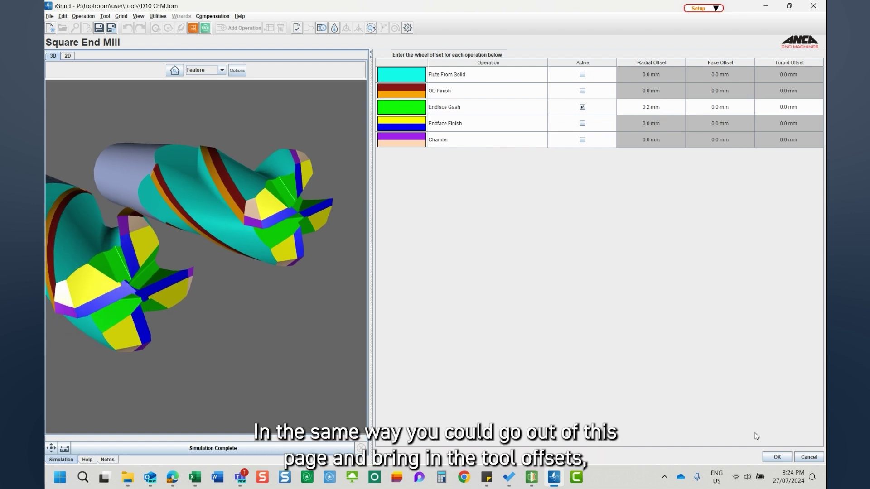
Step: Close the wheel offset table and show the tool offset table, with all values at zero
{"action": "left_click", "coordinate": [782, 458]}
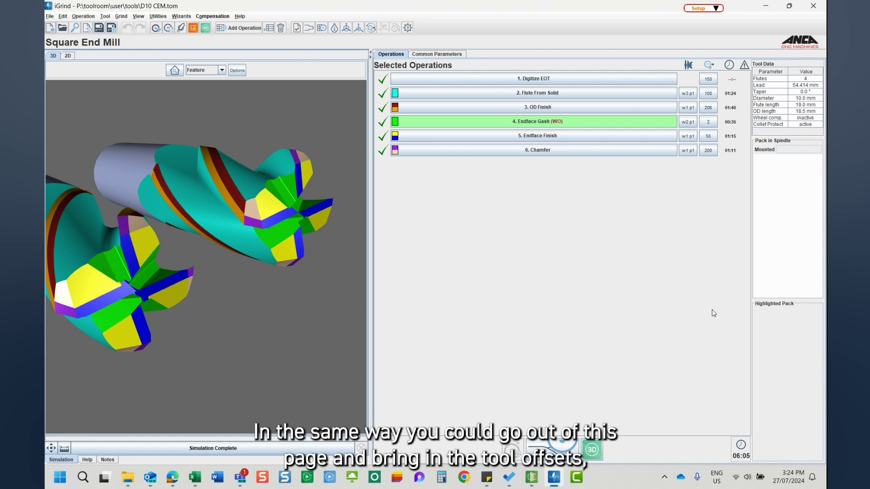
{"action": "left_click", "coordinate": [359, 31]}
{"action": "left_click_drag", "start_coordinate": [282, 190], "coordinate": [292, 189]}
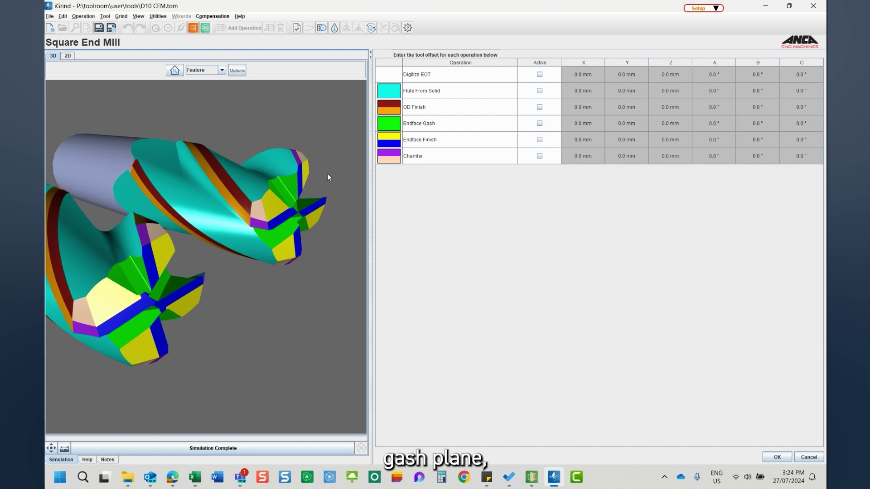
Step: Activate the Endface Gash tool offset with A = 2° and zoom onto the changed end faces
{"action": "left_click", "coordinate": [539, 124]}
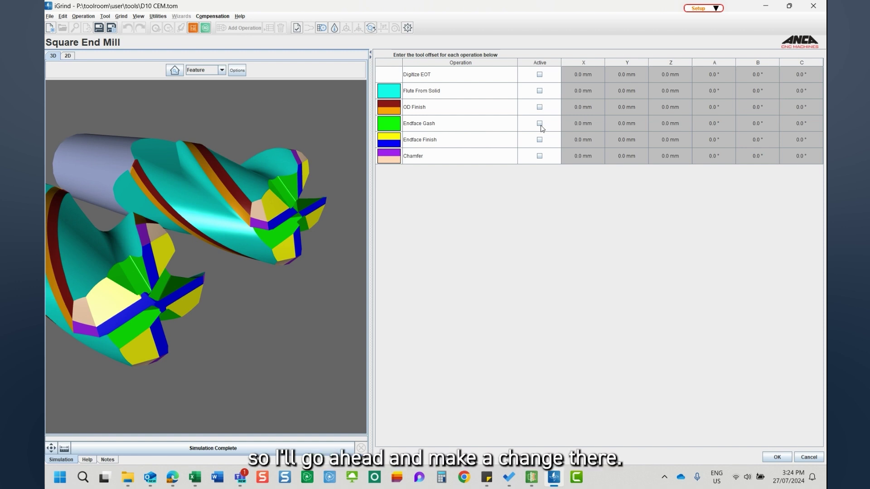
{"action": "left_click", "coordinate": [714, 129]}
{"action": "type", "text": "2"}
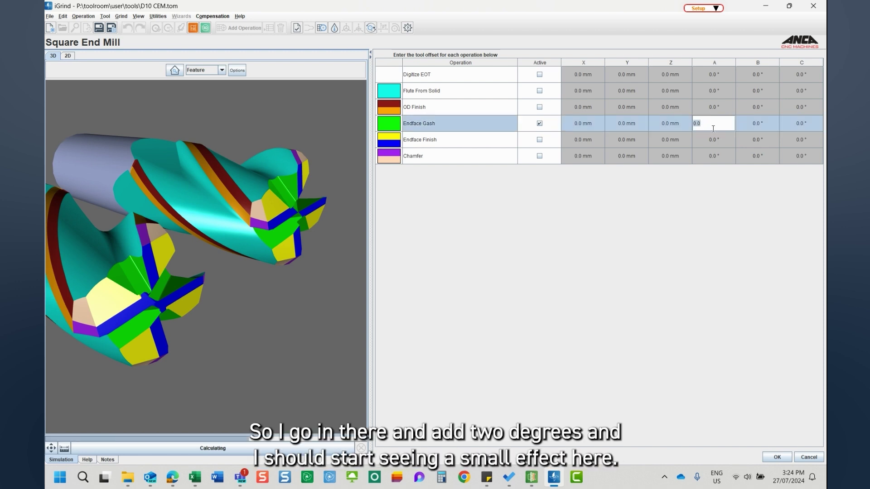
{"action": "key", "text": "Return"}
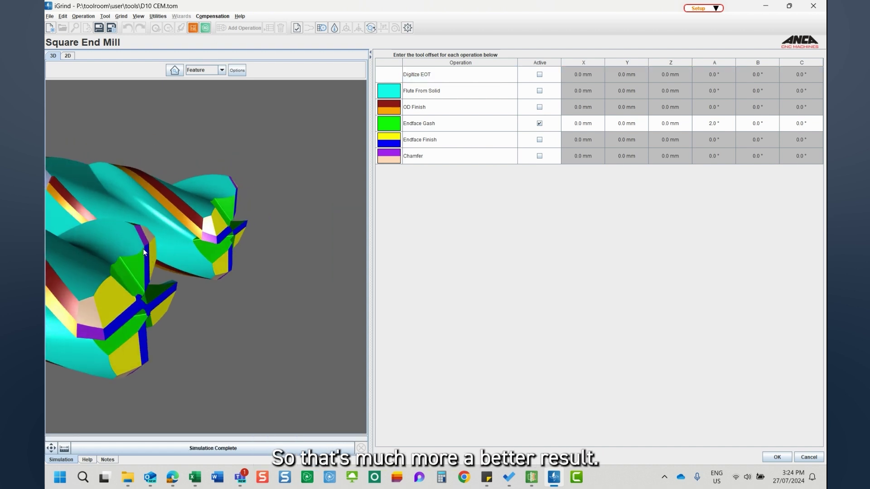
{"action": "scroll", "coordinate": [154, 276], "scroll_direction": "up", "scroll_amount": 3}
{"action": "left_click_drag", "start_coordinate": [164, 300], "coordinate": [207, 313]}
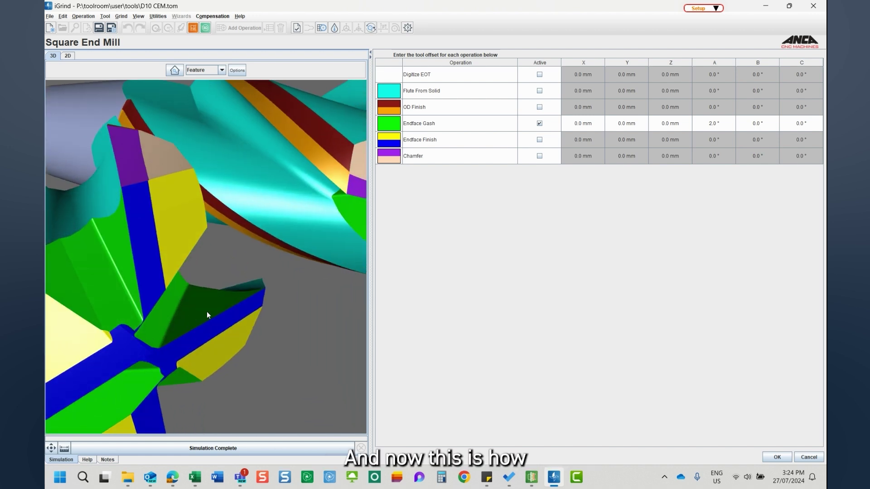
{"action": "left_click_drag", "start_coordinate": [236, 281], "coordinate": [236, 244]}
{"action": "scroll", "coordinate": [234, 213], "scroll_direction": "down", "scroll_amount": 5}
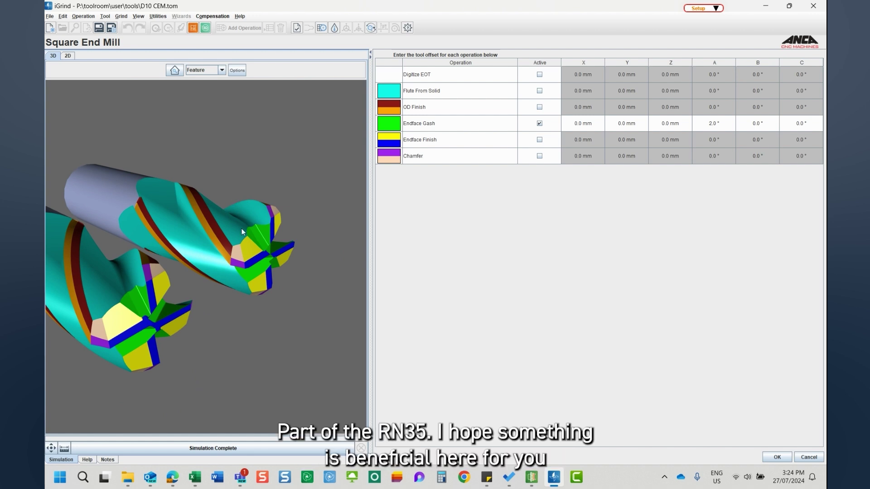
{"action": "left_click_drag", "start_coordinate": [240, 254], "coordinate": [278, 269]}
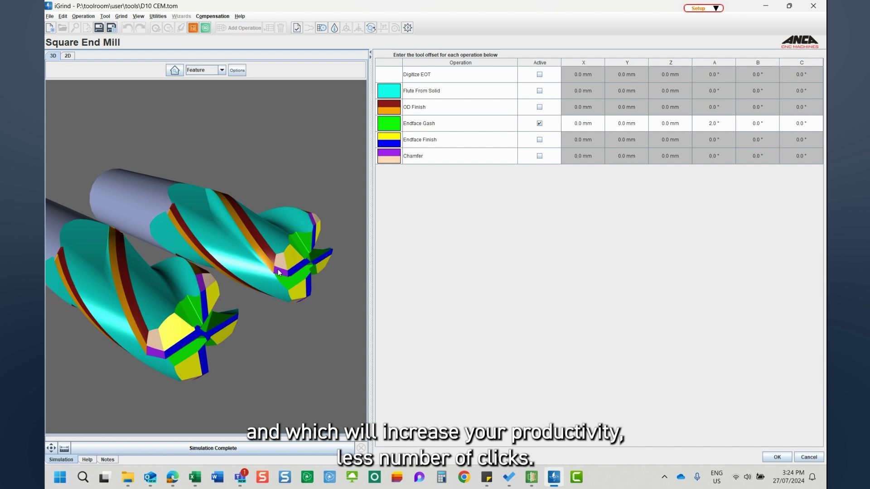